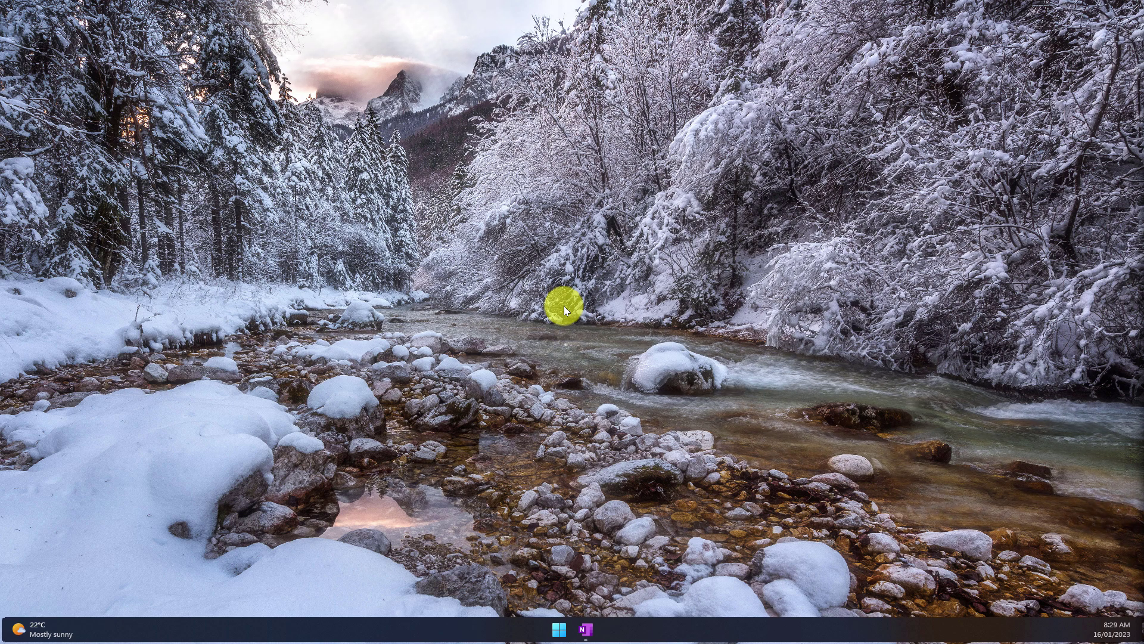
- Bring up the OneNote window showing the empty 'Transcribed Audio!' page
{"action": "left_click", "coordinate": [585, 630]}
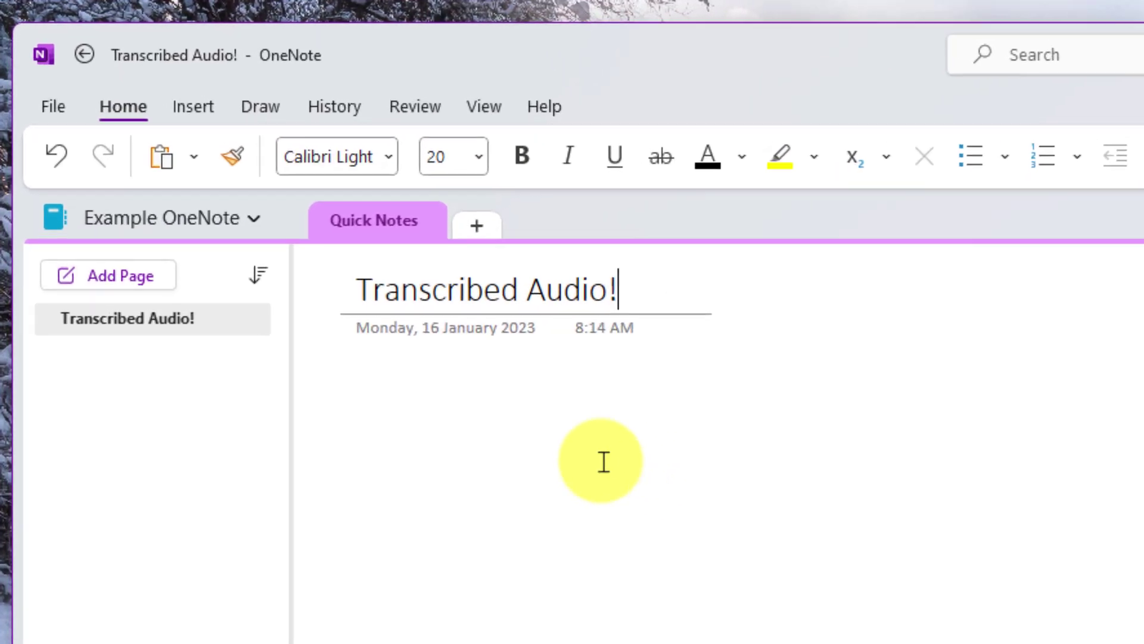
{"action": "left_click", "coordinate": [172, 172]}
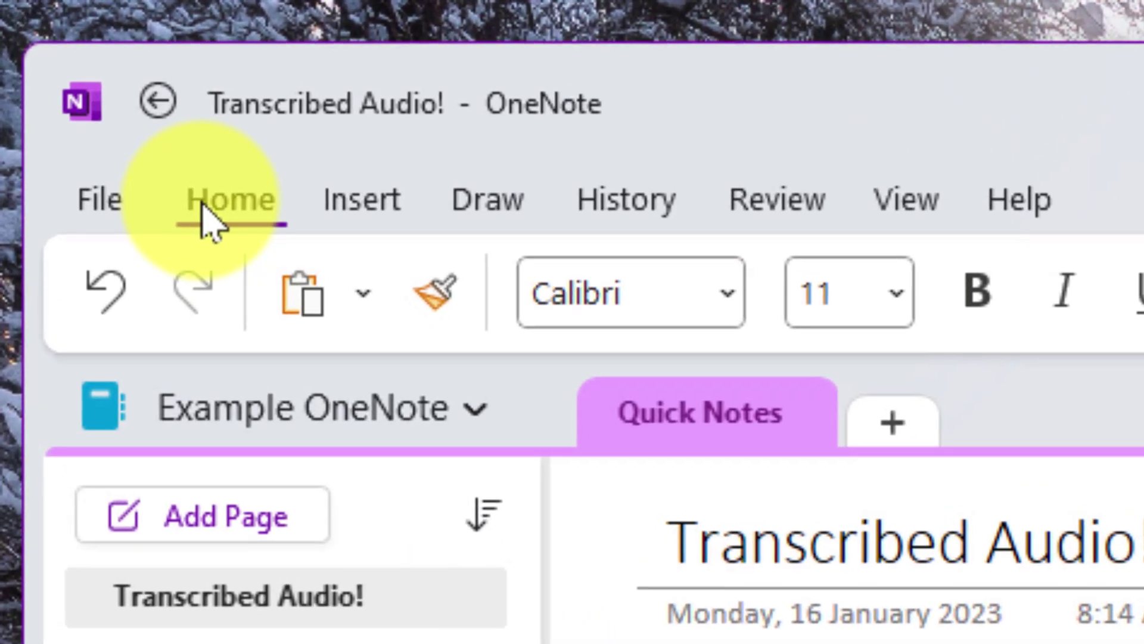
{"action": "left_click", "coordinate": [201, 203]}
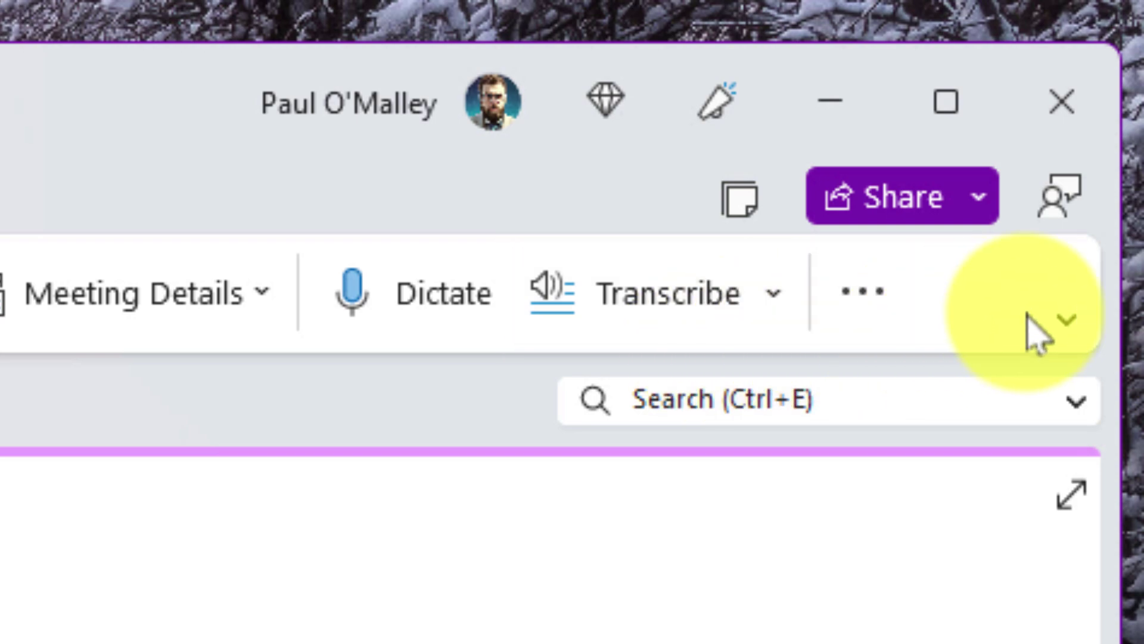
- Try the Classic Ribbon layout, then return the ribbon to Simplified
{"action": "left_click", "coordinate": [1076, 324]}
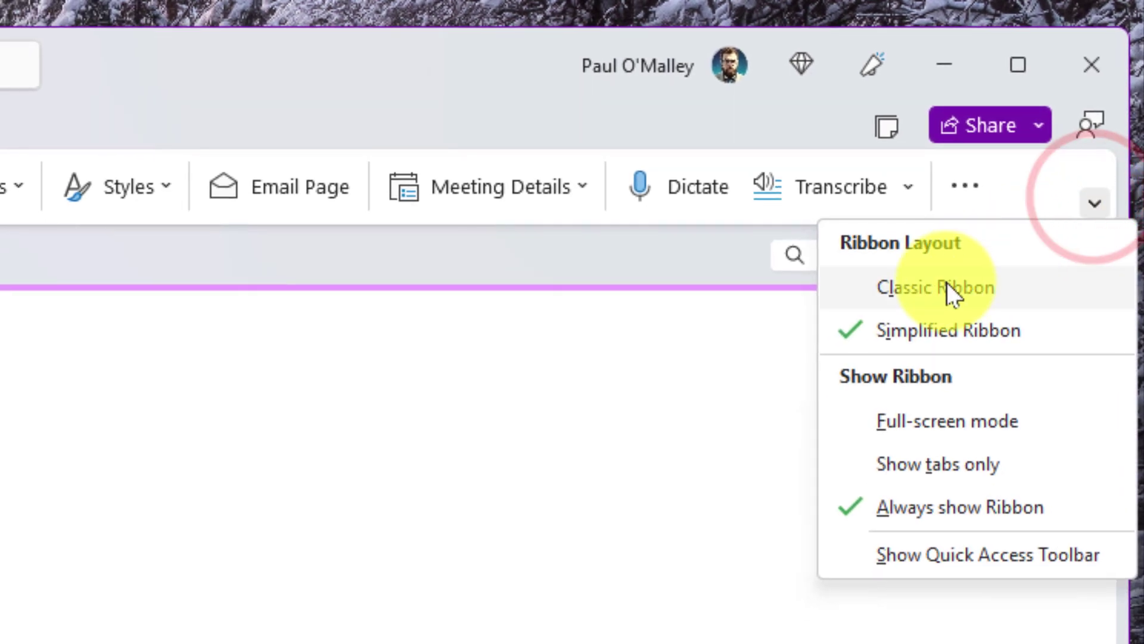
{"action": "left_click", "coordinate": [947, 286]}
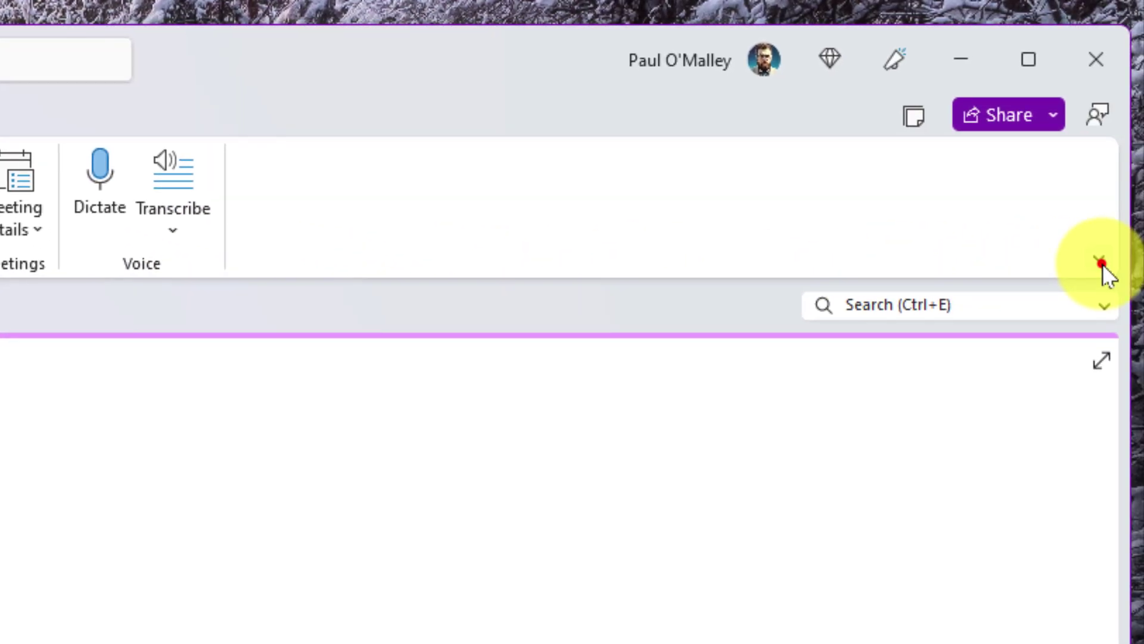
{"action": "left_click", "coordinate": [1097, 262]}
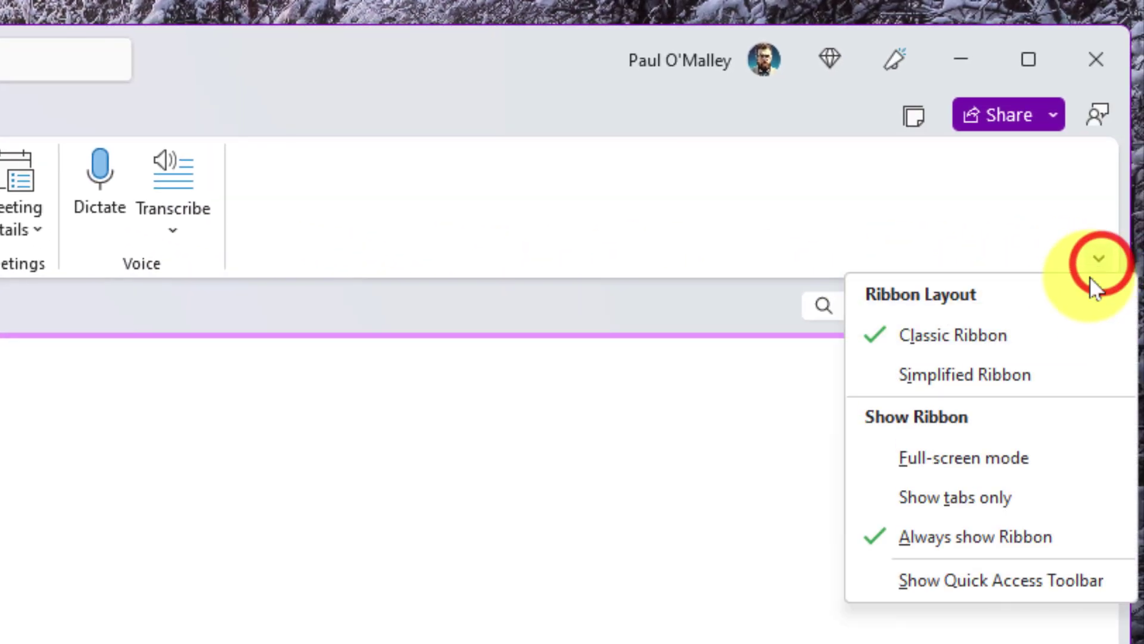
{"action": "left_click", "coordinate": [984, 377]}
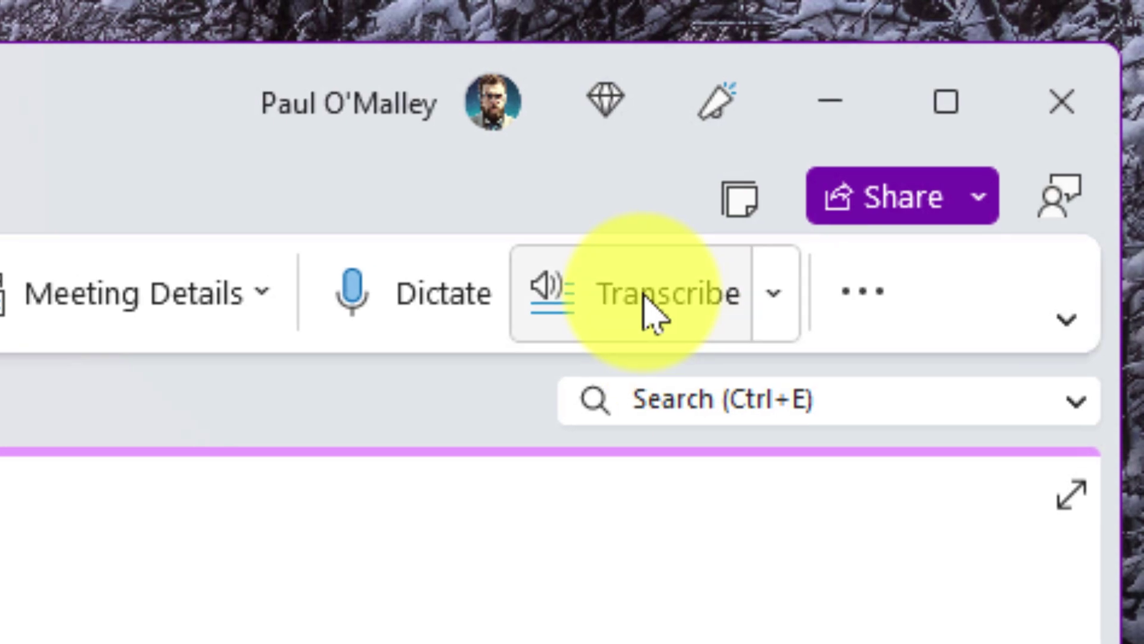
- Show the Transcribe pane and keep English (Australia) as the transcription language
{"action": "left_click", "coordinate": [653, 308]}
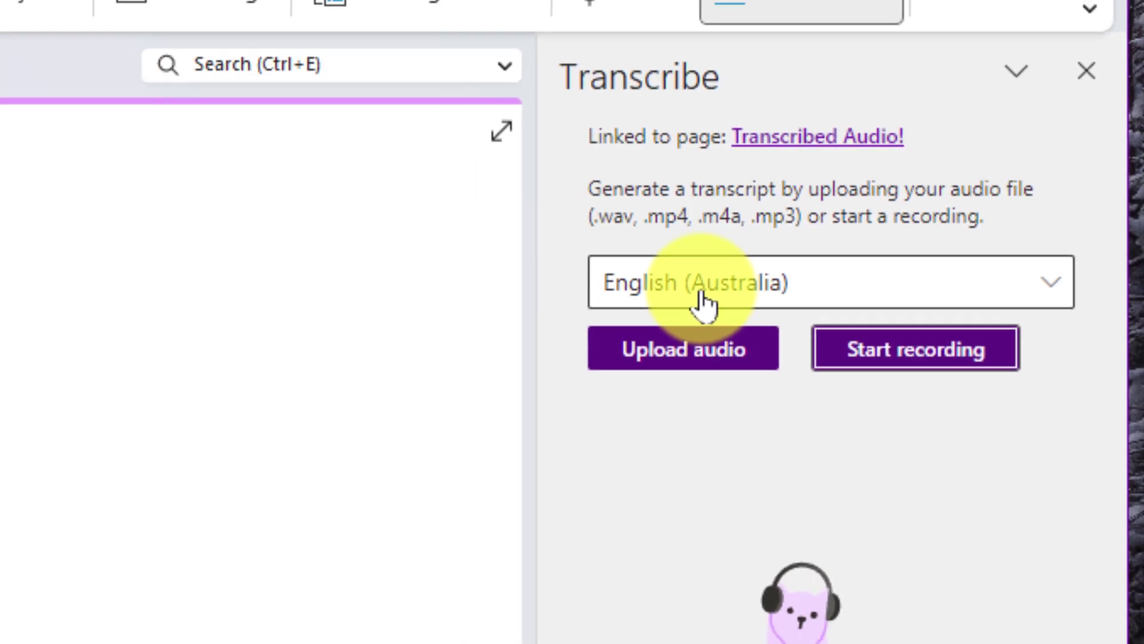
{"action": "left_click", "coordinate": [631, 333]}
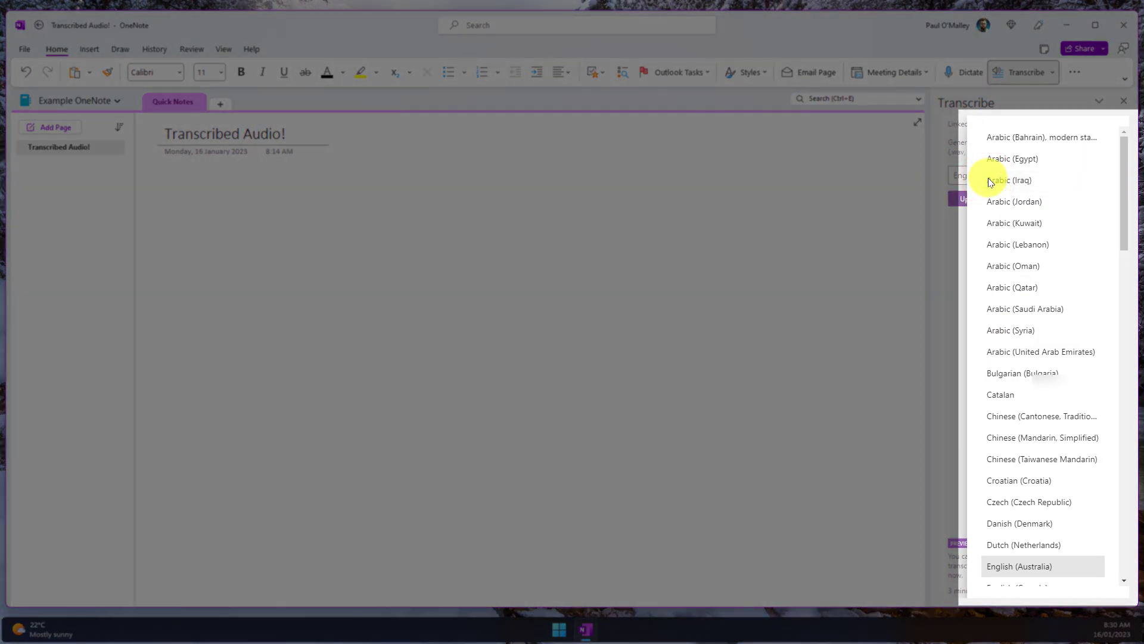
{"action": "left_click", "coordinate": [1125, 166]}
{"action": "mouse_move", "coordinate": [1125, 166]}
{"action": "left_mouse_down"}
{"action": "mouse_move", "coordinate": [1108, 318]}
{"action": "mouse_move", "coordinate": [1134, 484]}
{"action": "mouse_move", "coordinate": [1129, 536]}
{"action": "left_mouse_up"}
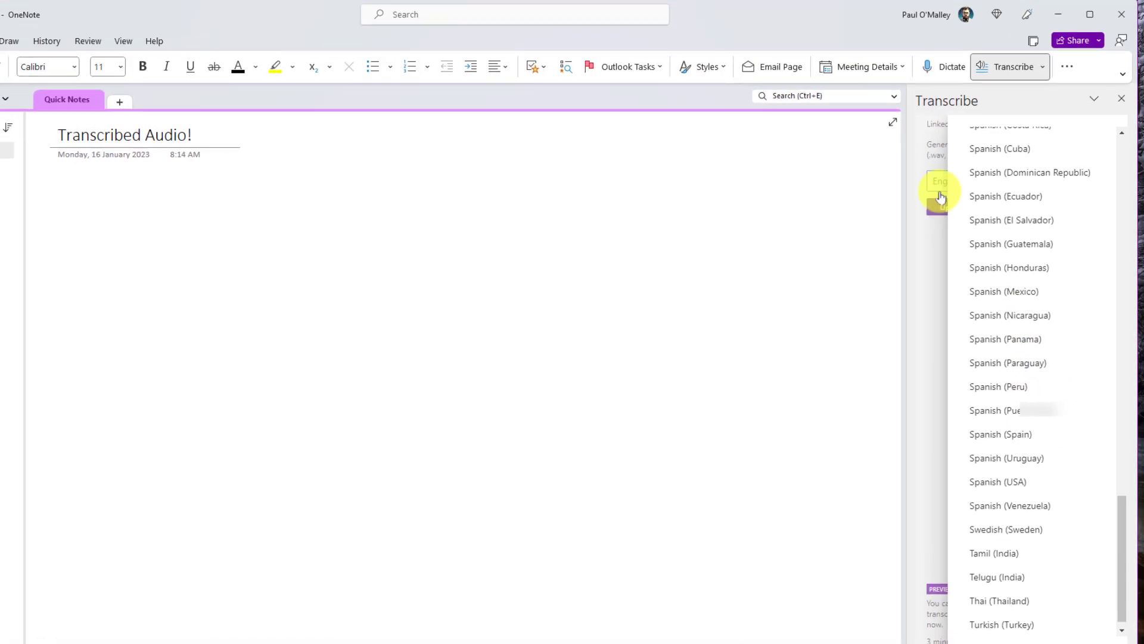
{"action": "left_click", "coordinate": [941, 197]}
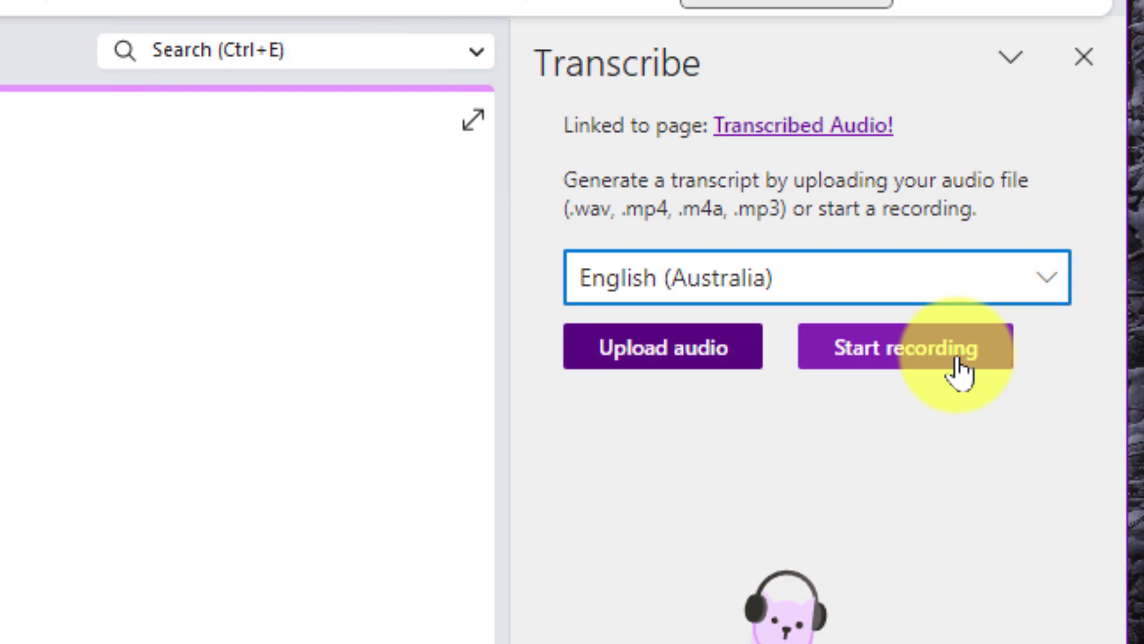
- Upload 'Online Table Excel – Voice Over.m4a' so its speaker-labelled transcript appears
{"action": "left_click", "coordinate": [667, 365]}
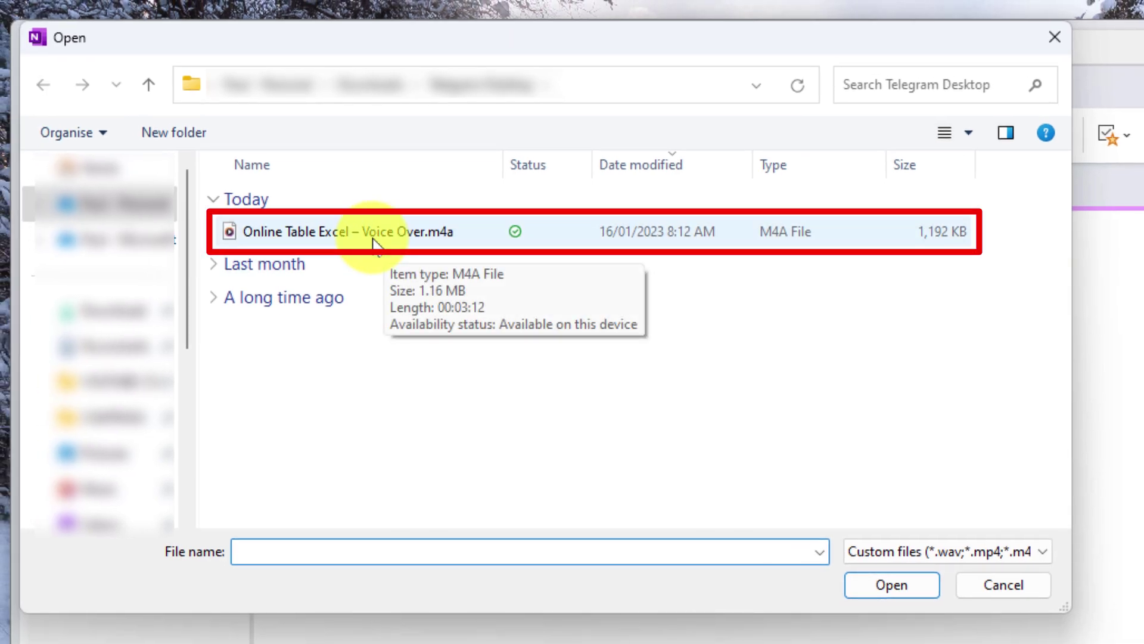
{"action": "left_click", "coordinate": [376, 243]}
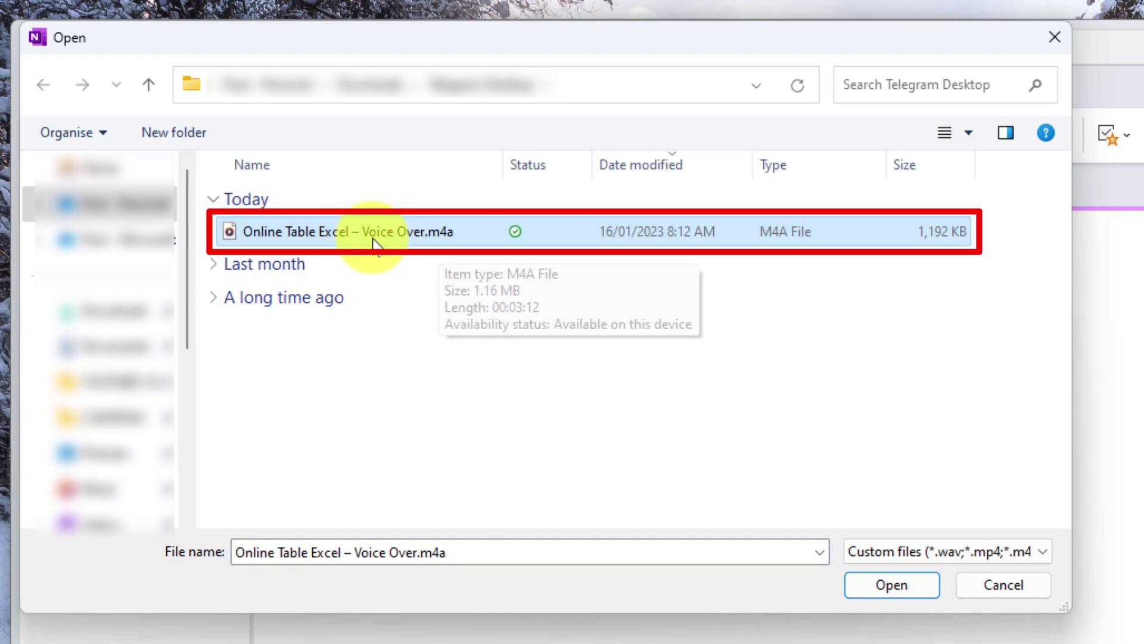
{"action": "left_click", "coordinate": [903, 584]}
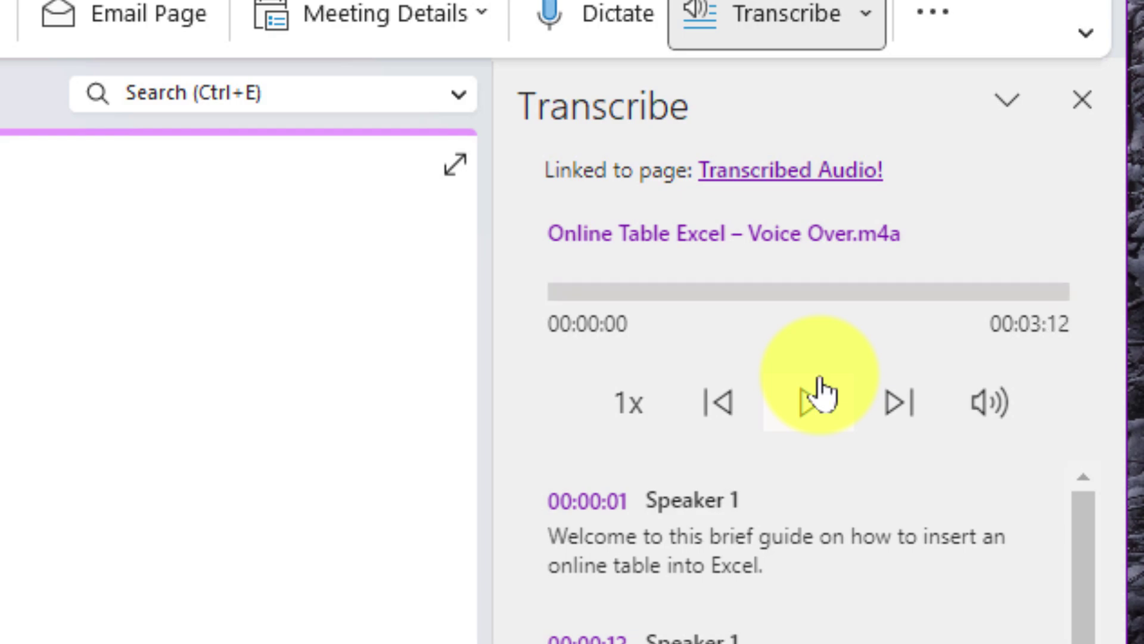
- Play the recording at 1.5x, jump ahead to about 1:20, and pause near 1:35
{"action": "left_click", "coordinate": [633, 412]}
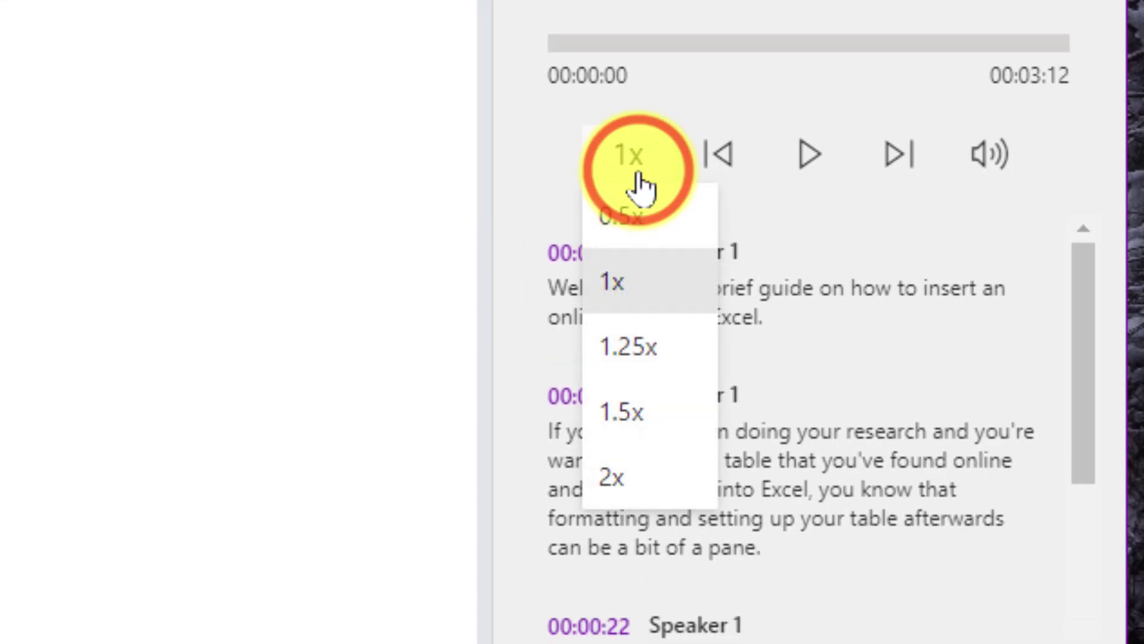
{"action": "left_click", "coordinate": [646, 416]}
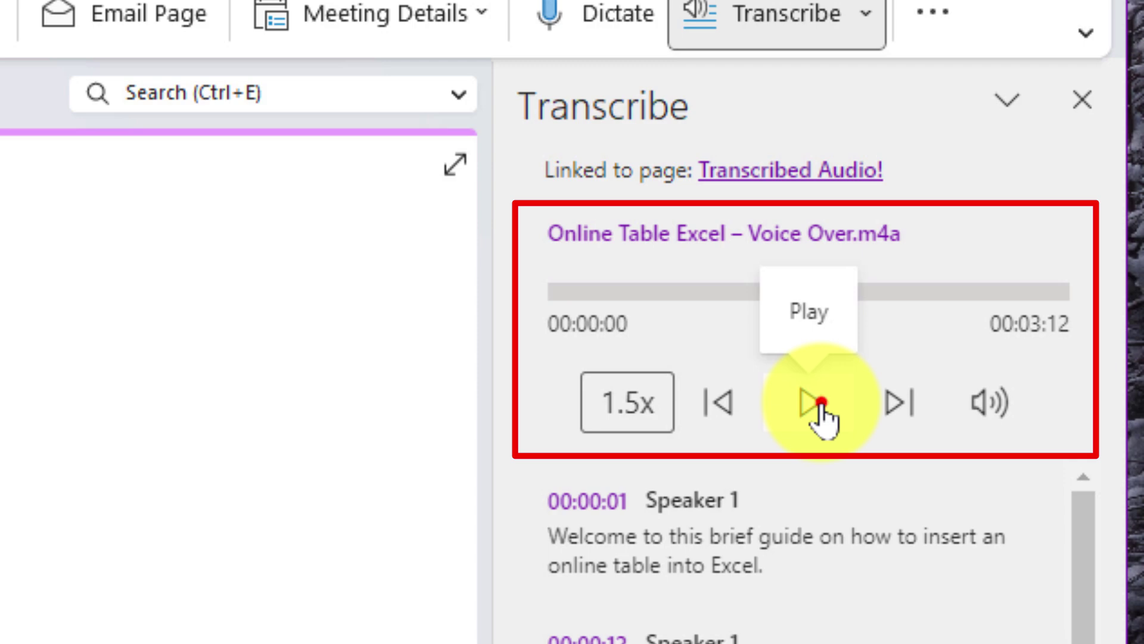
{"action": "left_click", "coordinate": [815, 404]}
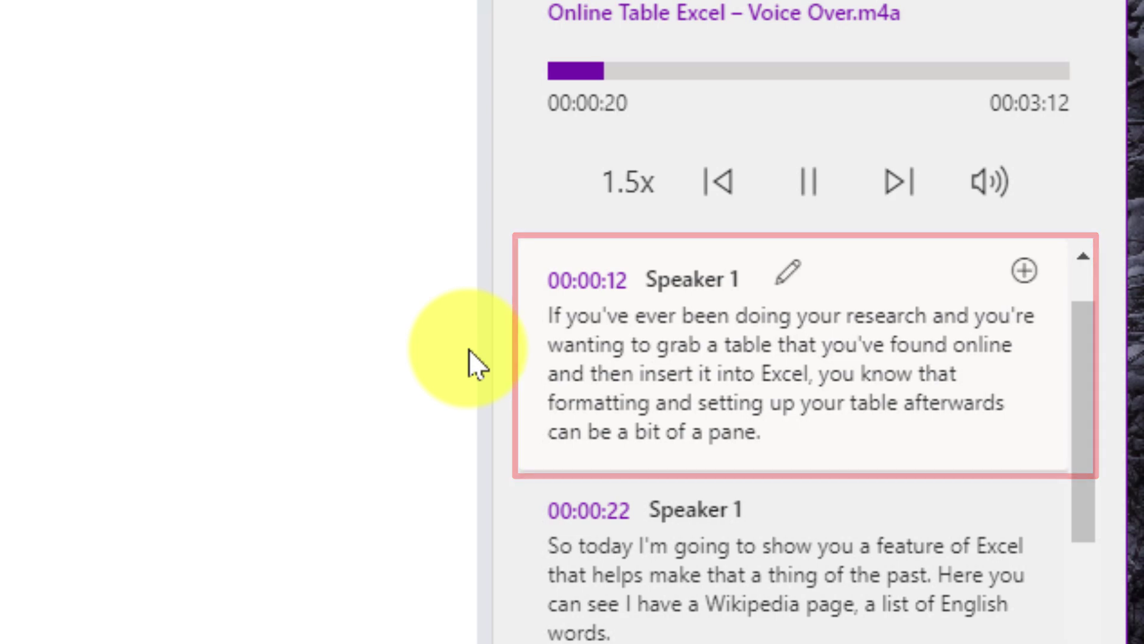
{"action": "left_click", "coordinate": [767, 68]}
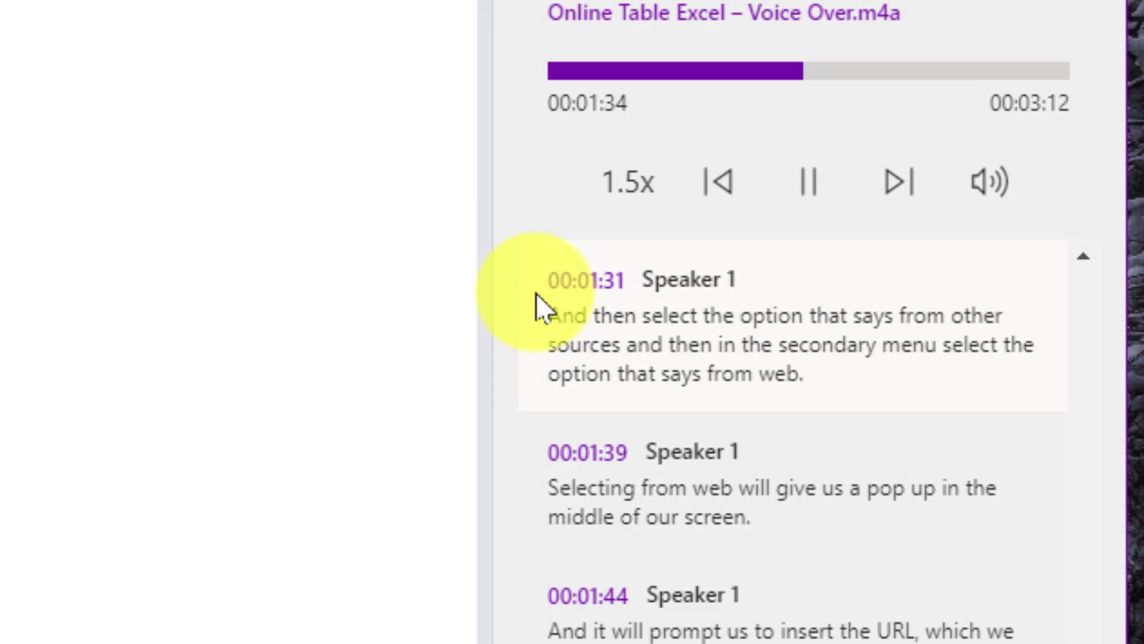
{"action": "left_click", "coordinate": [806, 375]}
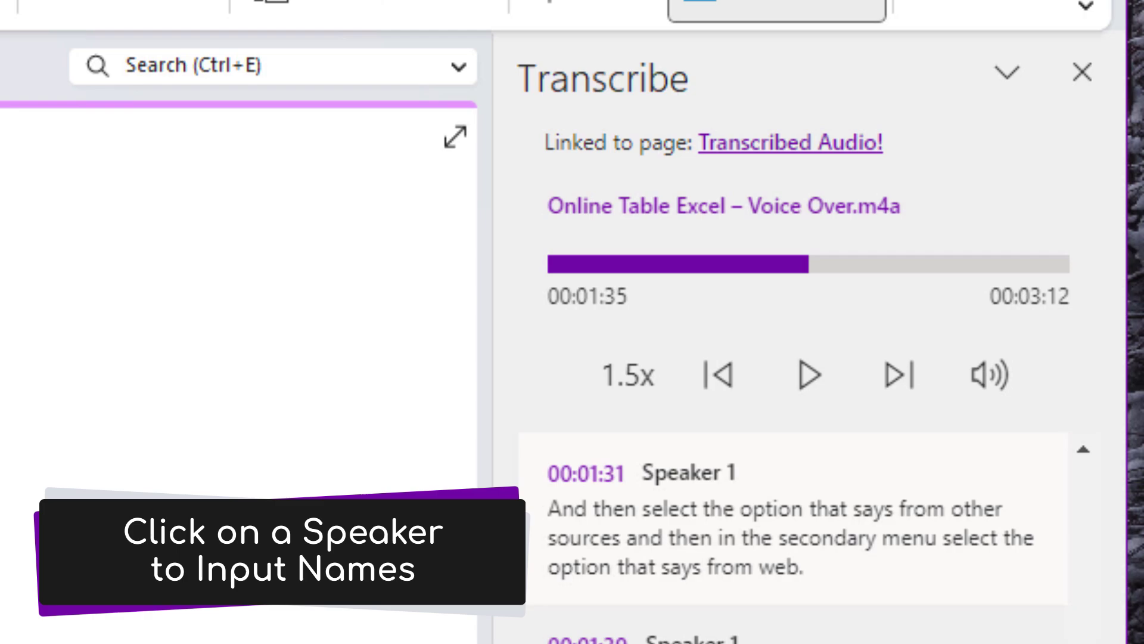
{"action": "scroll", "coordinate": [871, 537], "scroll_direction": "down", "scroll_amount": 5}
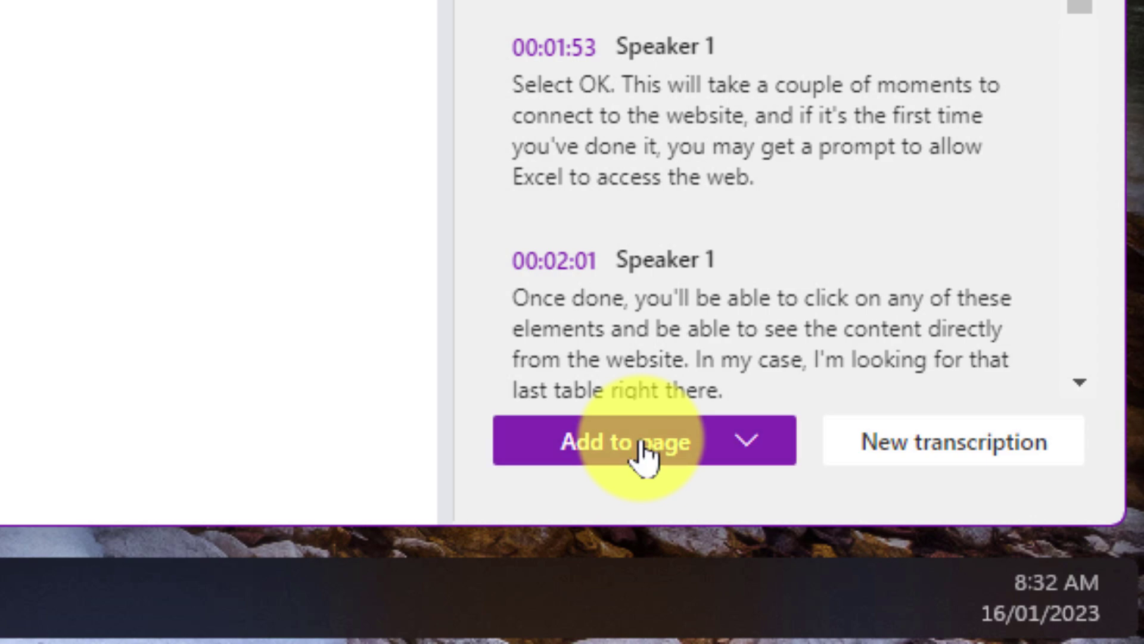
- Add the transcript to the page as 'Just text' with the audio file link
{"action": "left_click", "coordinate": [644, 451]}
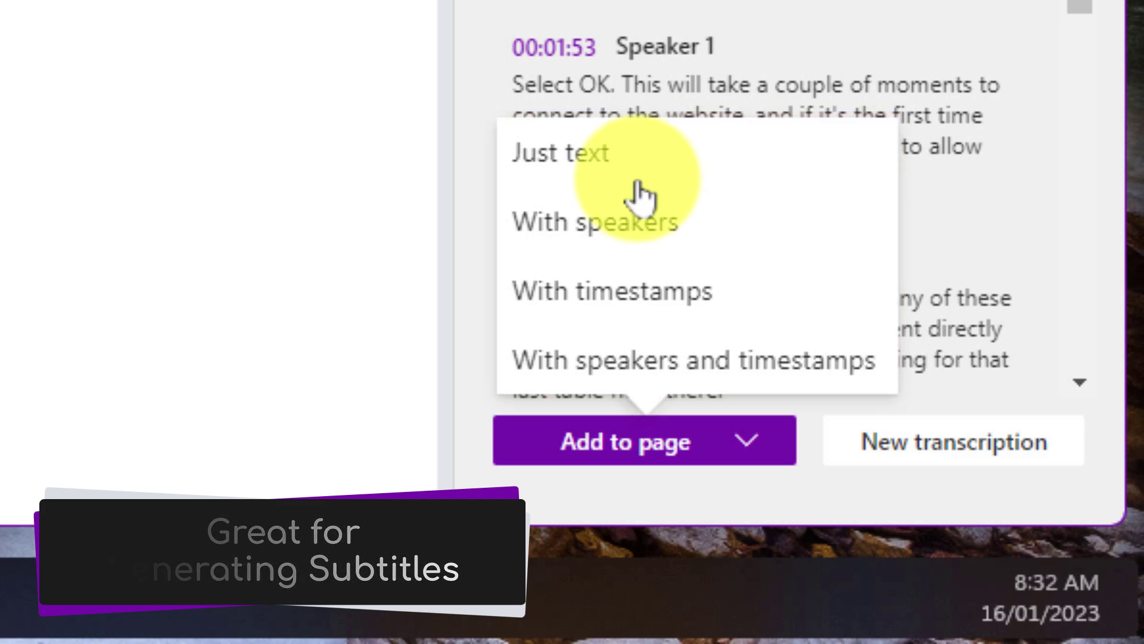
{"action": "left_click", "coordinate": [583, 155]}
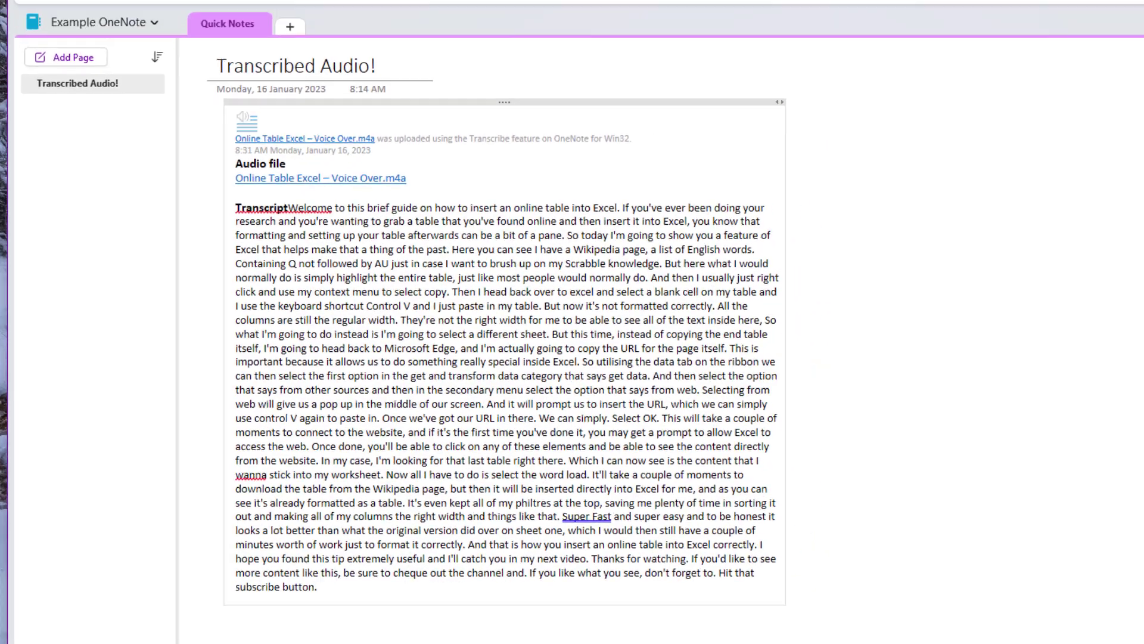
- Minimise OneNote, leaving the Windows desktop visible
{"action": "left_click", "coordinate": [1068, 27]}
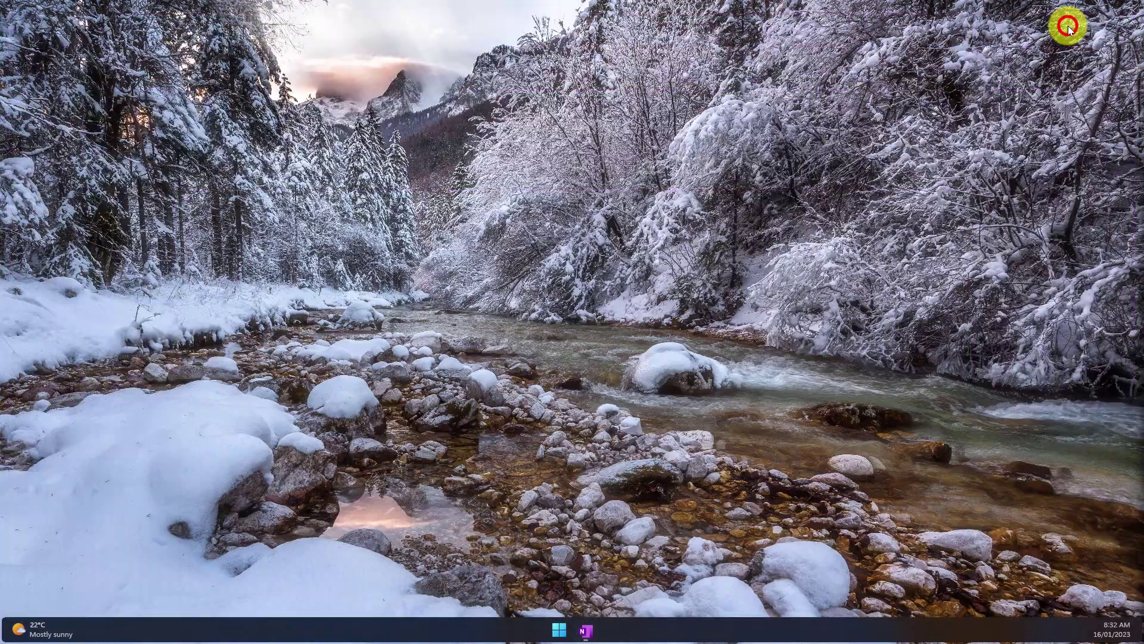